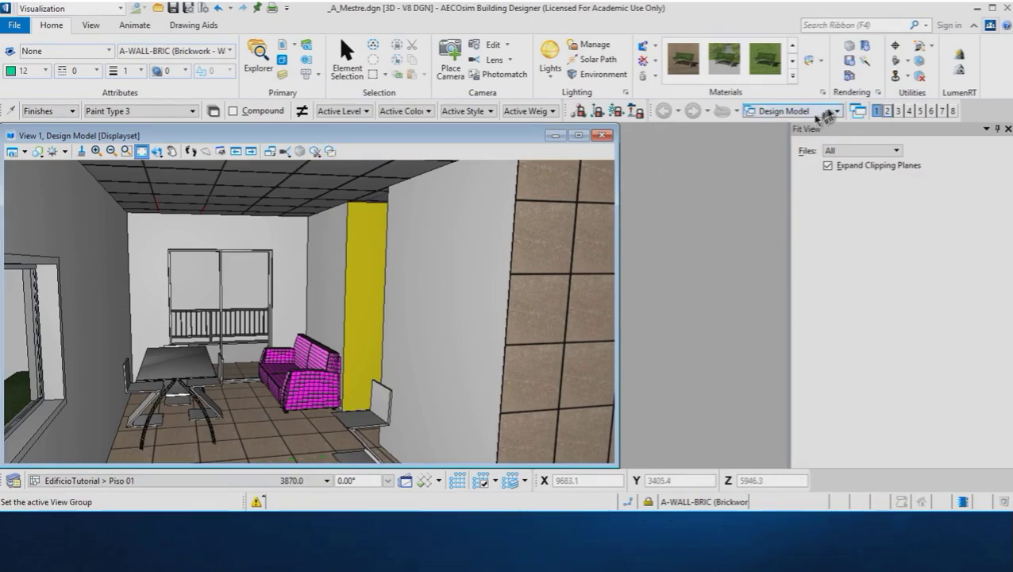
# Open View 2 to show the whole _A_Mestre building exterior on its grass plot
pyautogui.click(889, 112)
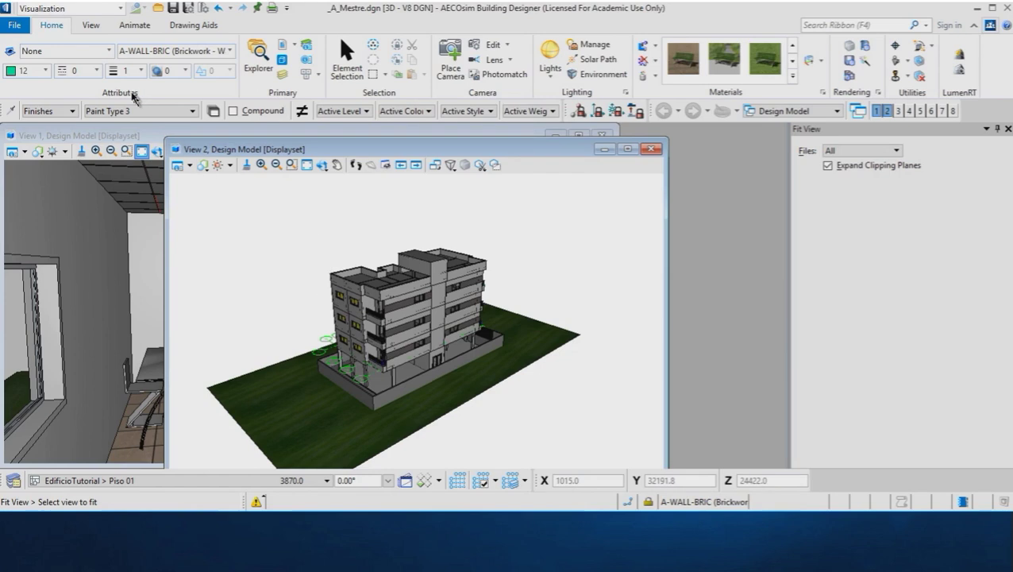
pyautogui.click(67, 10)
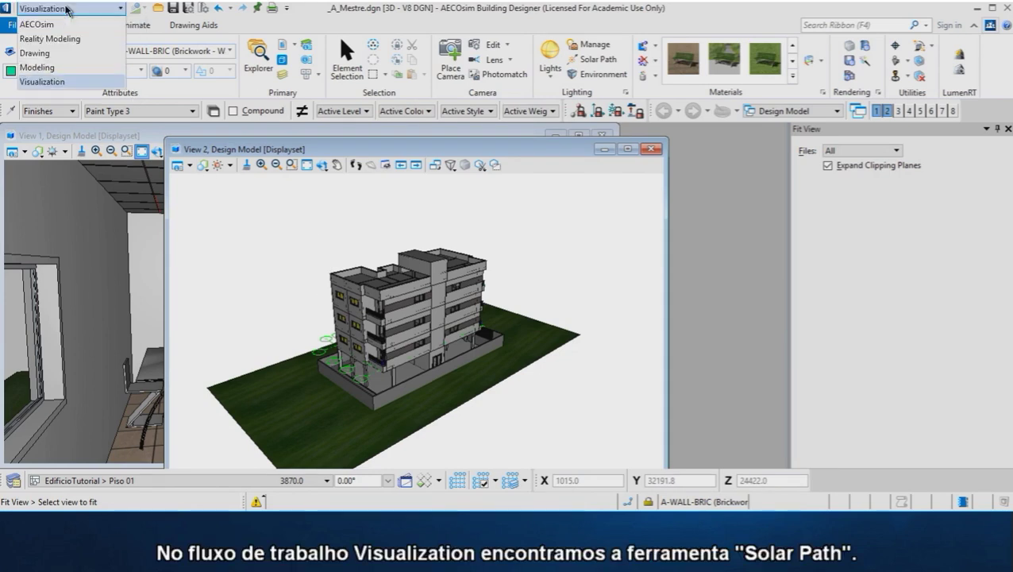
pyautogui.click(56, 83)
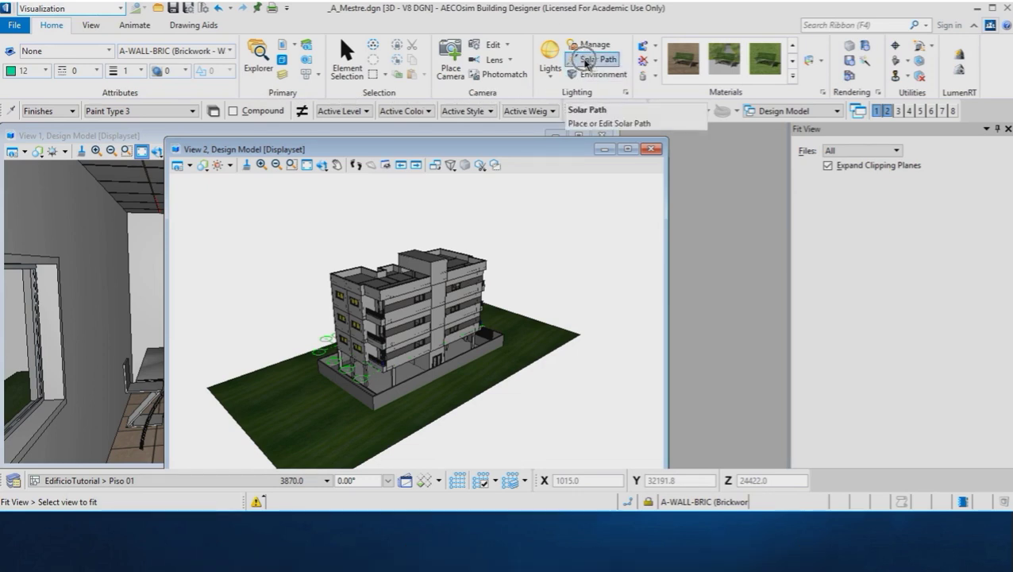
# Turn on the Solar Path display and orbit View 2 around the building and sun dome
pyautogui.click(586, 63)
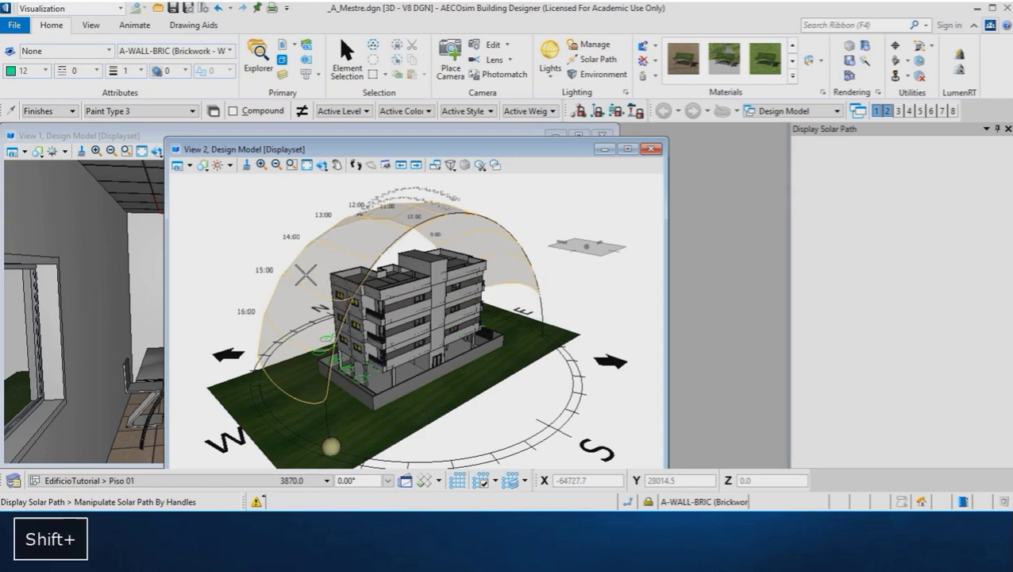
pyautogui.moveTo(315, 282)
pyautogui.keyDown('shift'); pyautogui.mouseDown(button='middle')
pyautogui.moveTo(350, 296)
pyautogui.moveTo(520, 261)
pyautogui.moveTo(527, 276)
pyautogui.mouseUp(button='middle'); pyautogui.keyUp('shift')
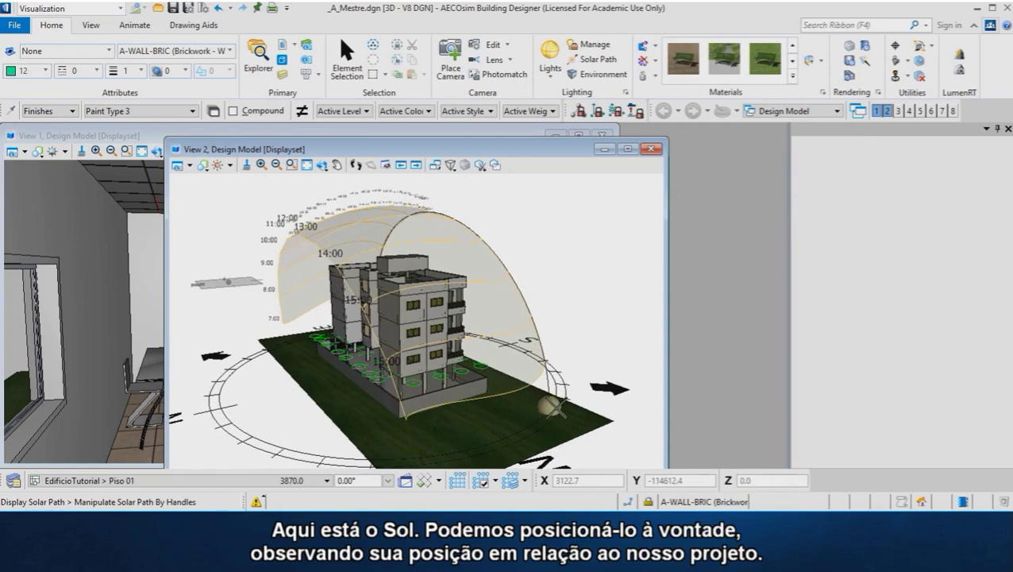
# Place the sun near the top of the solar arc above the building, then rotate the view
pyautogui.click(547, 407)
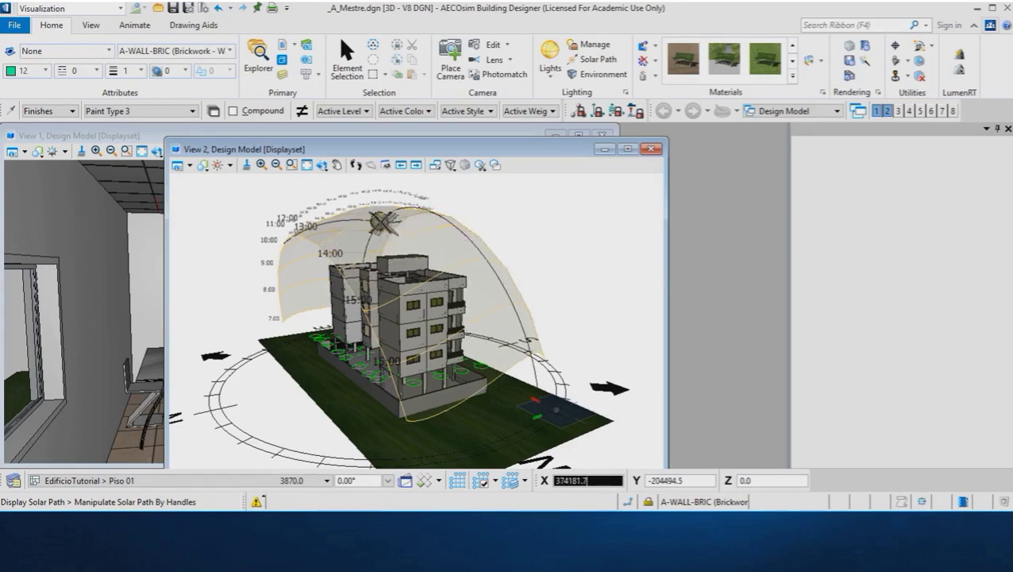
pyautogui.click(383, 226)
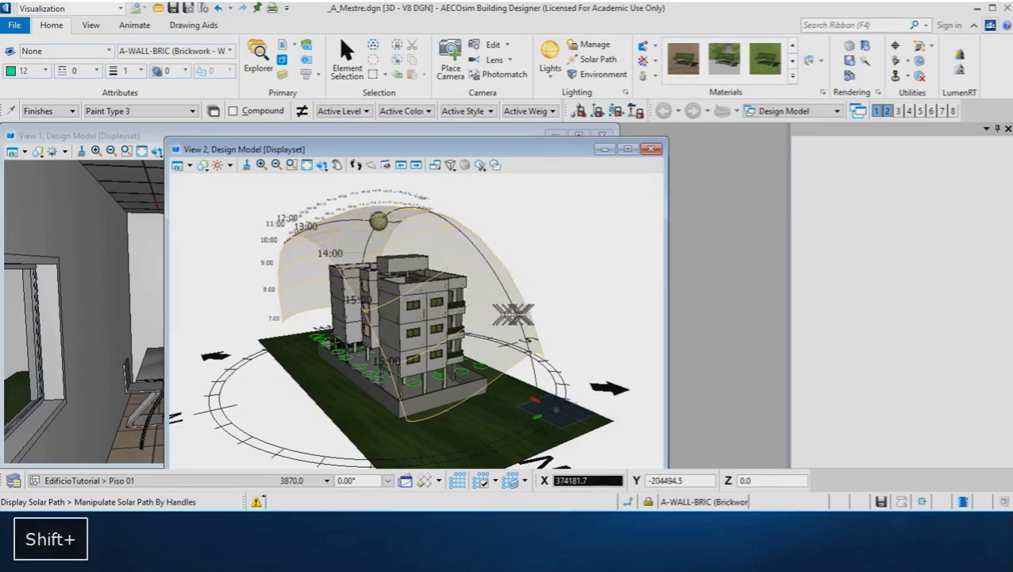
pyautogui.click(322, 164)
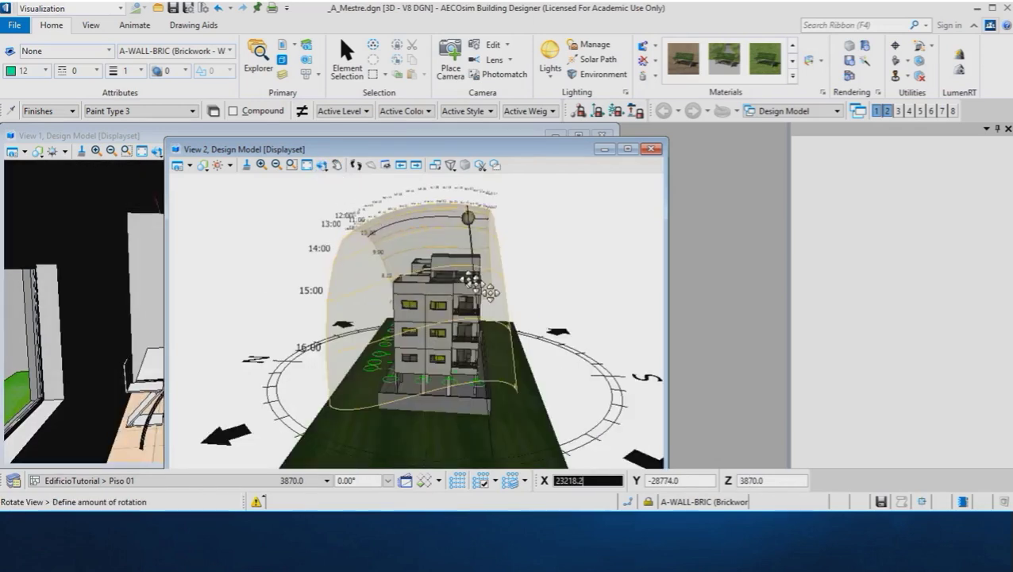
# Slide the sun through 28/02, 07/04 and 13/05/2017 around 13:00, then back toward mid-April
pyautogui.moveTo(555, 317)
pyautogui.keyDown('shift'); pyautogui.mouseDown(button='middle')
pyautogui.moveTo(578, 361)
pyautogui.moveTo(577, 254)
pyautogui.mouseUp(button='middle'); pyautogui.keyUp('shift')
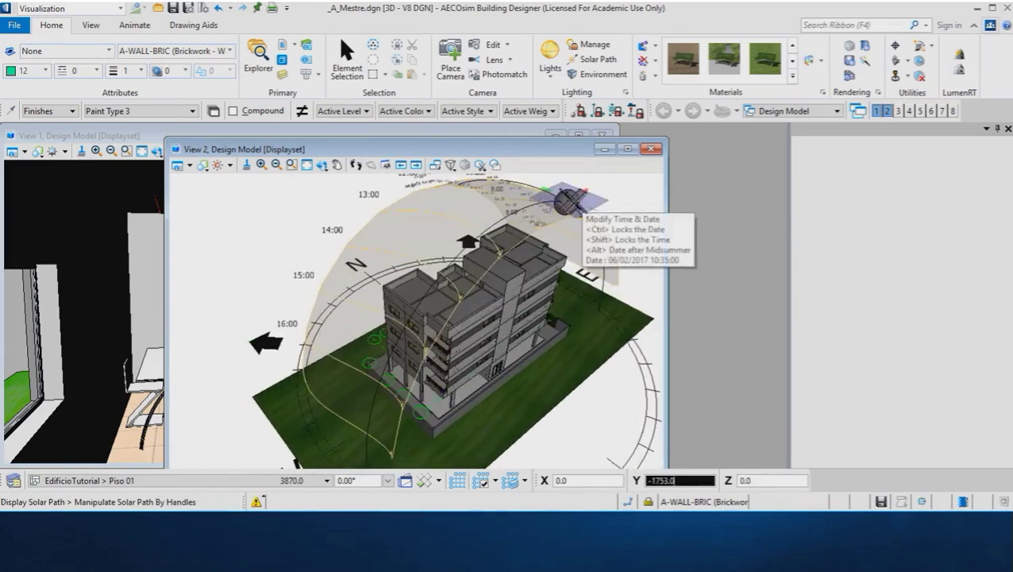
pyautogui.moveTo(567, 203)
pyautogui.mouseDown()
pyautogui.moveTo(499, 210)
pyautogui.moveTo(490, 237)
pyautogui.mouseUp()
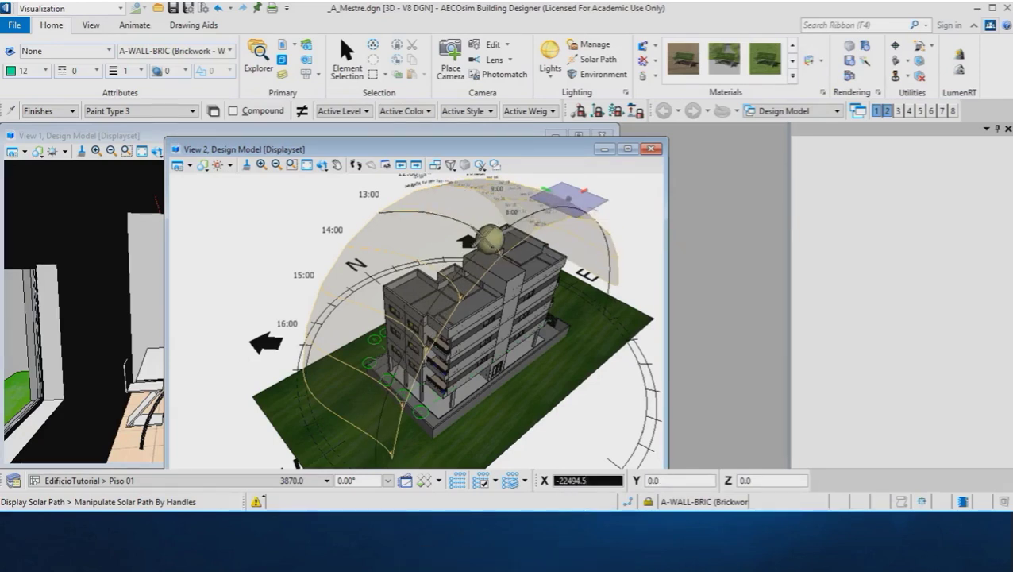
pyautogui.moveTo(490, 238); pyautogui.dragTo(447, 227)
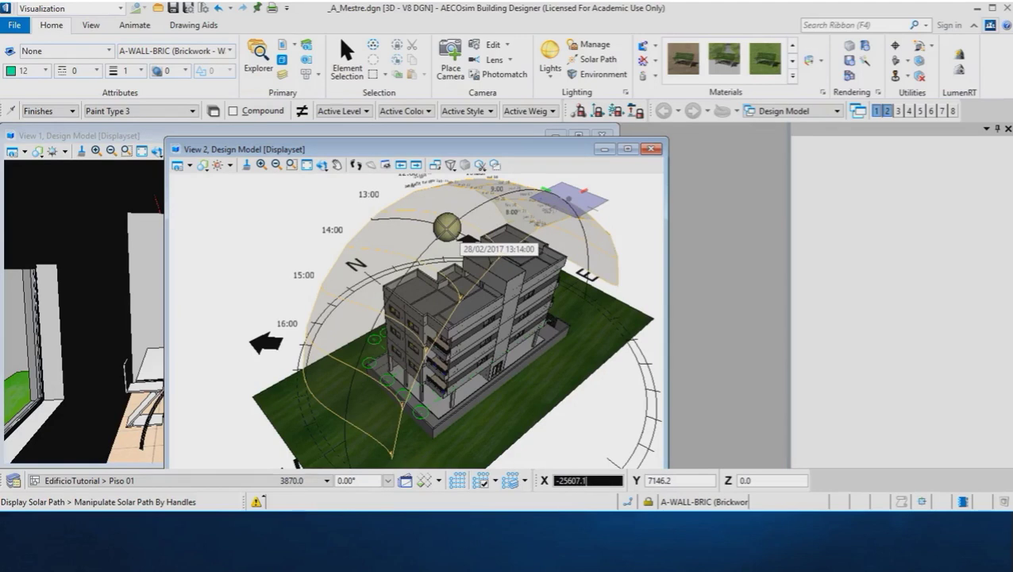
pyautogui.moveTo(447, 227); pyautogui.dragTo(399, 219)
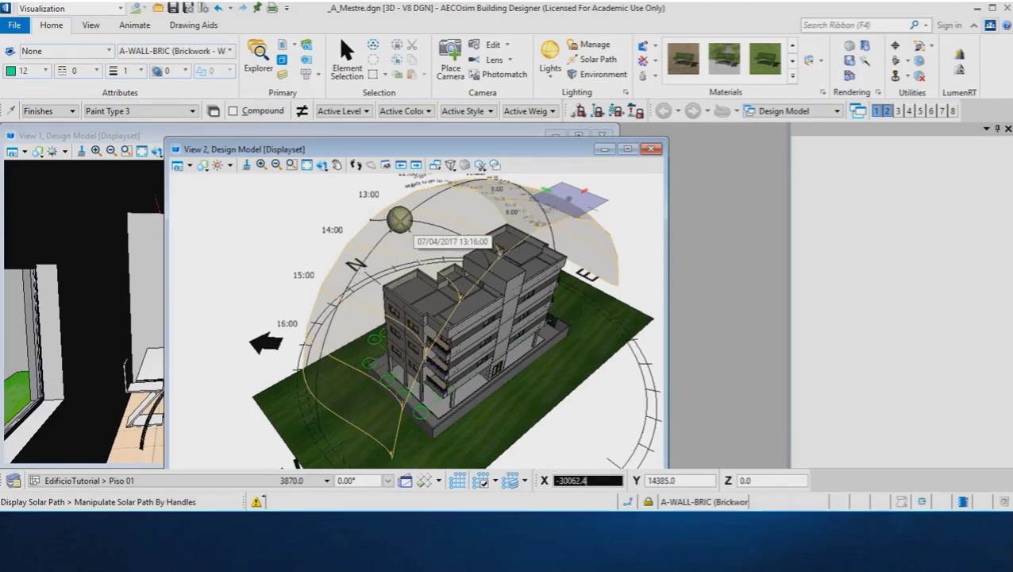
pyautogui.moveTo(399, 219); pyautogui.dragTo(376, 217)
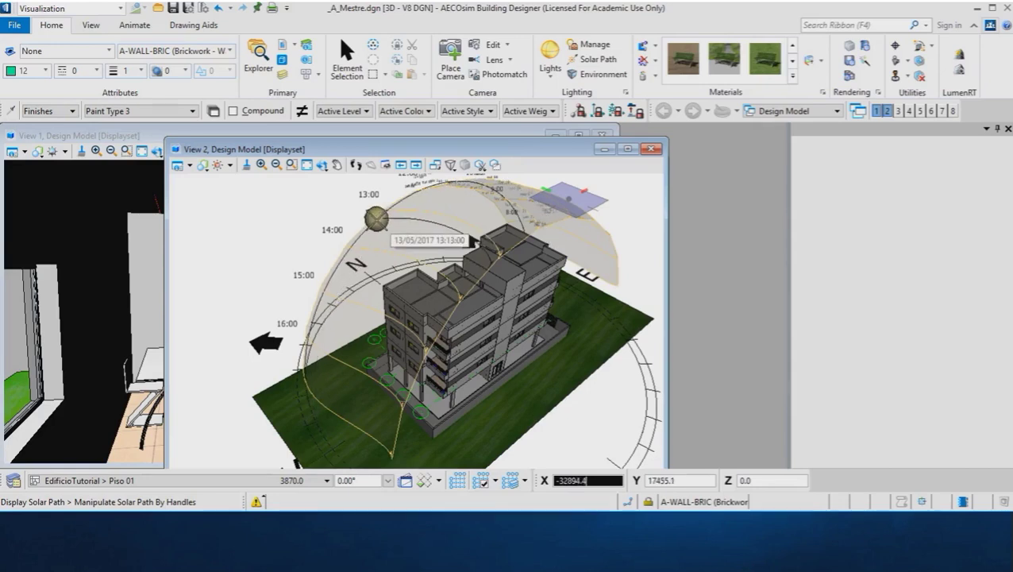
pyautogui.moveTo(472, 239); pyautogui.dragTo(475, 240)
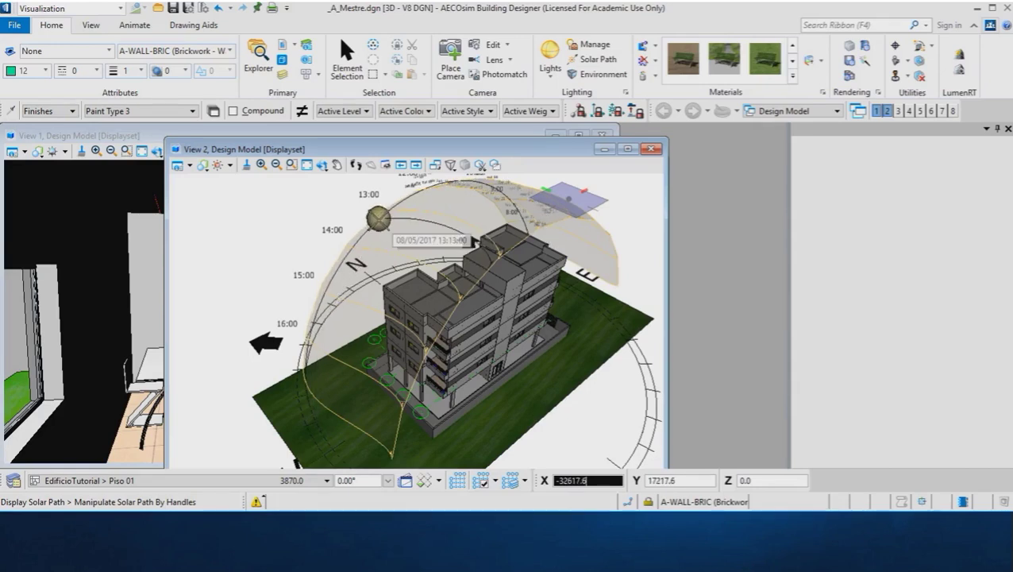
pyautogui.moveTo(379, 218); pyautogui.dragTo(393, 218)
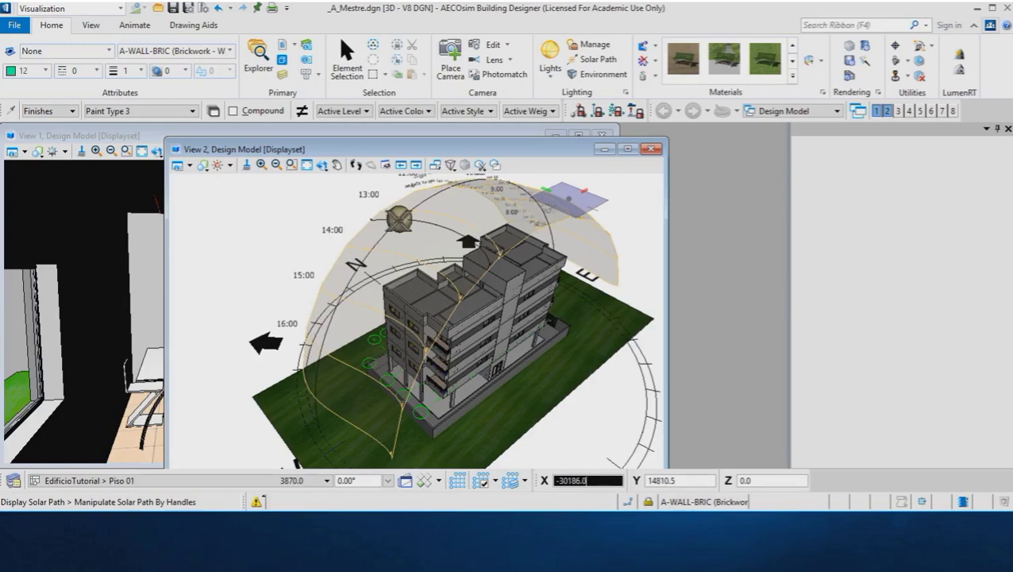
pyautogui.moveTo(392, 217); pyautogui.dragTo(447, 229)
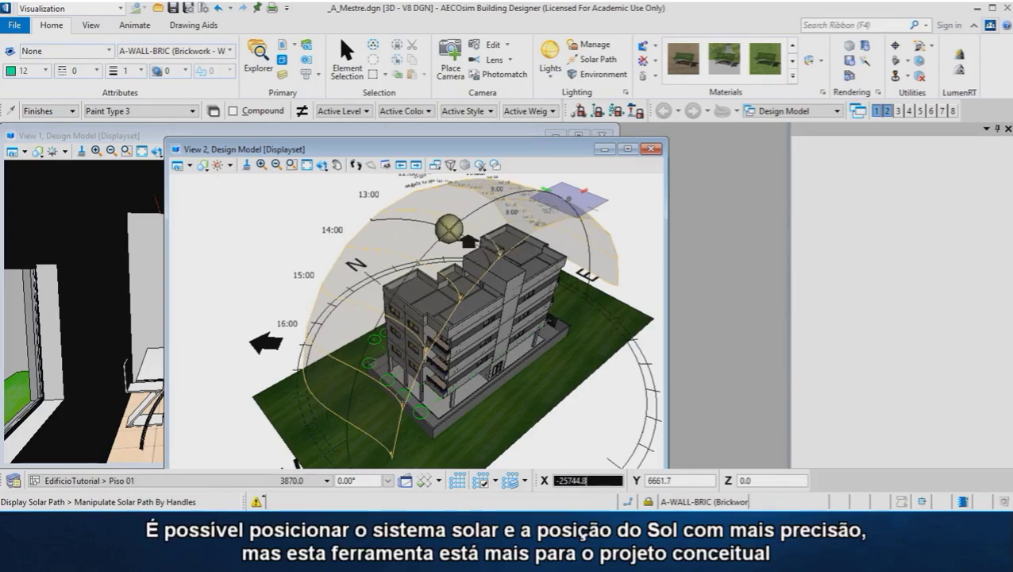
# Test sun positions around 15/12/2017 near noon and low on the dome's eastern edge
pyautogui.moveTo(446, 228)
pyautogui.mouseDown()
pyautogui.moveTo(483, 237)
pyautogui.moveTo(498, 257)
pyautogui.mouseUp()
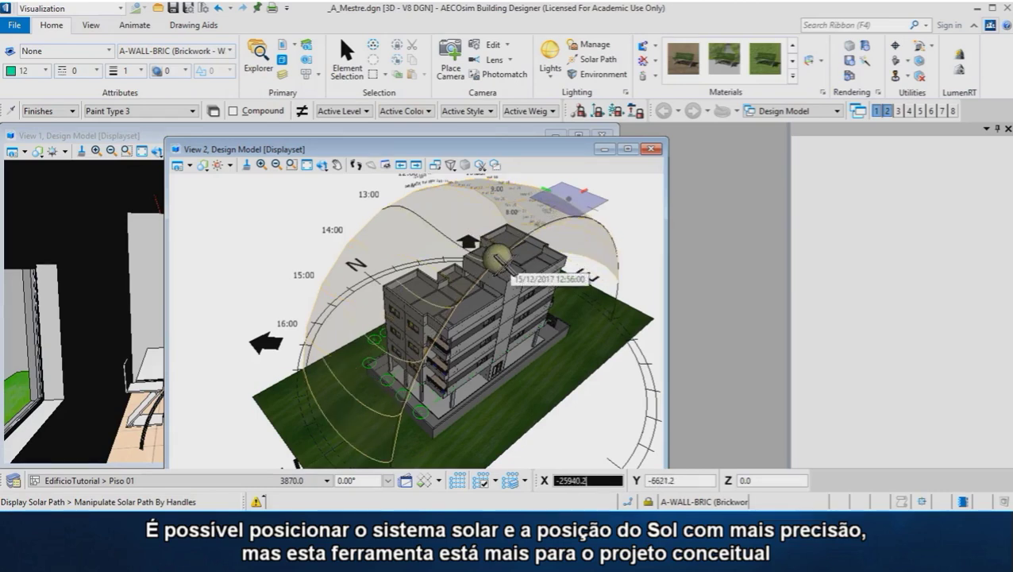
pyautogui.moveTo(499, 257)
pyautogui.mouseDown()
pyautogui.moveTo(524, 236)
pyautogui.moveTo(501, 255)
pyautogui.mouseUp()
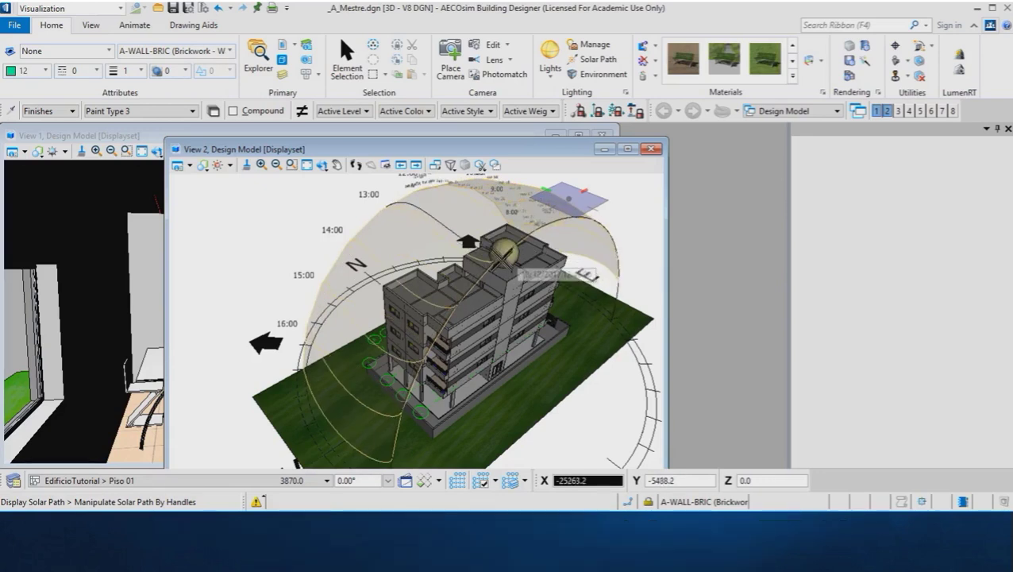
pyautogui.moveTo(501, 256)
pyautogui.mouseDown()
pyautogui.moveTo(619, 278)
pyautogui.moveTo(611, 239)
pyautogui.mouseUp()
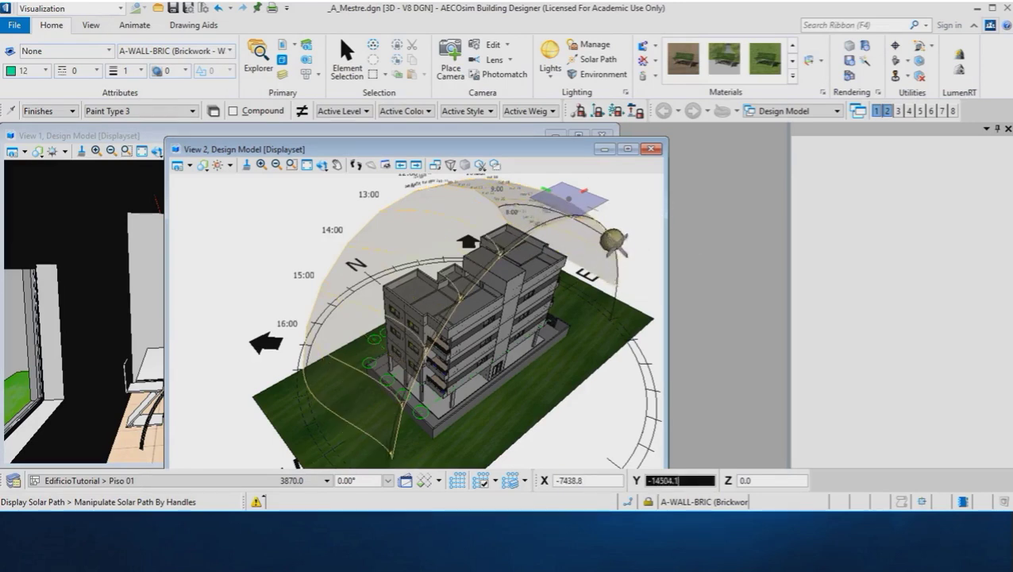
pyautogui.moveTo(614, 240); pyautogui.dragTo(618, 270)
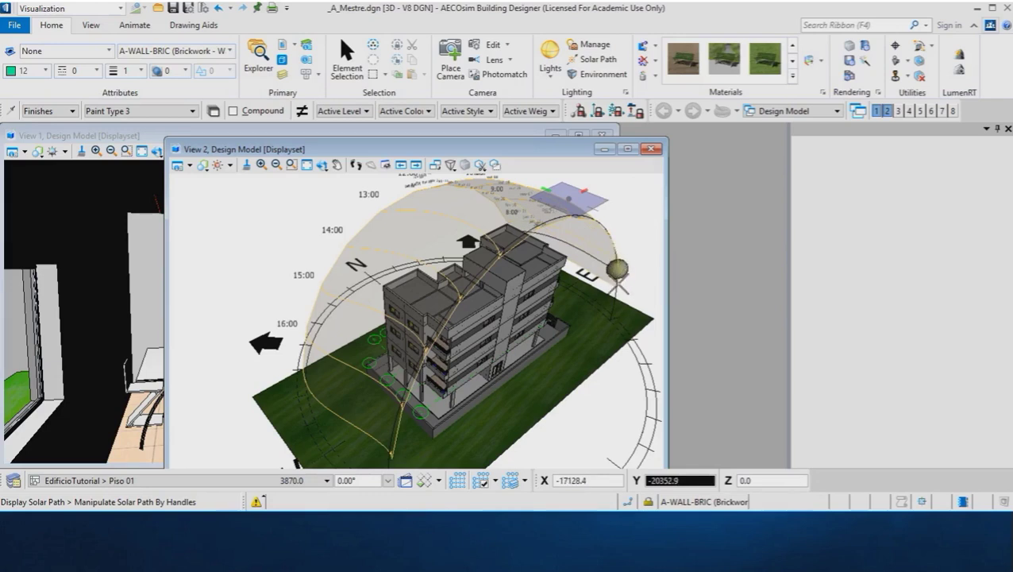
pyautogui.click(619, 272)
pyautogui.moveTo(617, 270); pyautogui.dragTo(350, 267)
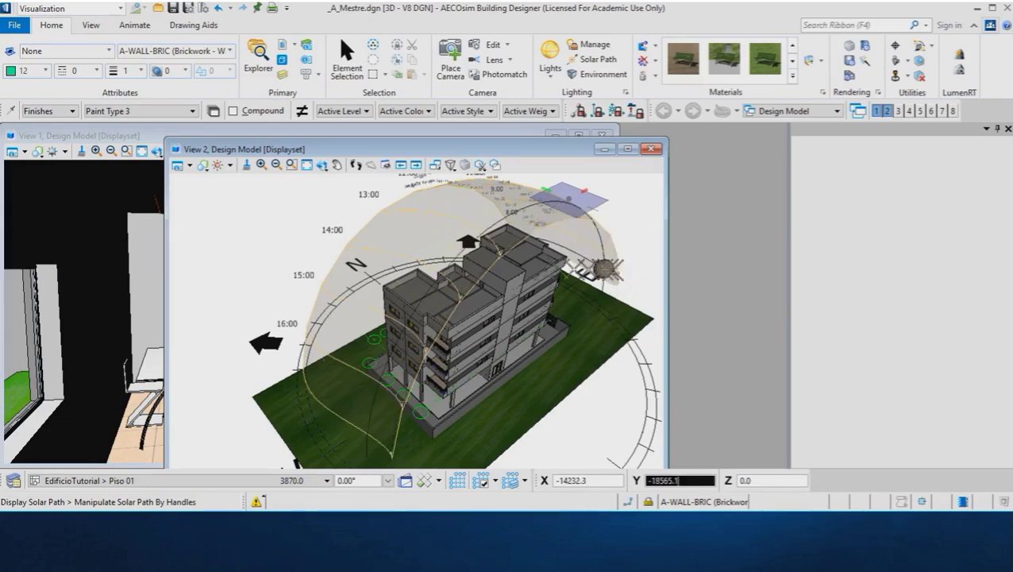
pyautogui.keyDown('shift'); pyautogui.moveTo(350, 267); pyautogui.dragTo(421, 267, button='middle'); pyautogui.keyUp('shift')
pyautogui.moveTo(420, 267); pyautogui.dragTo(562, 262)
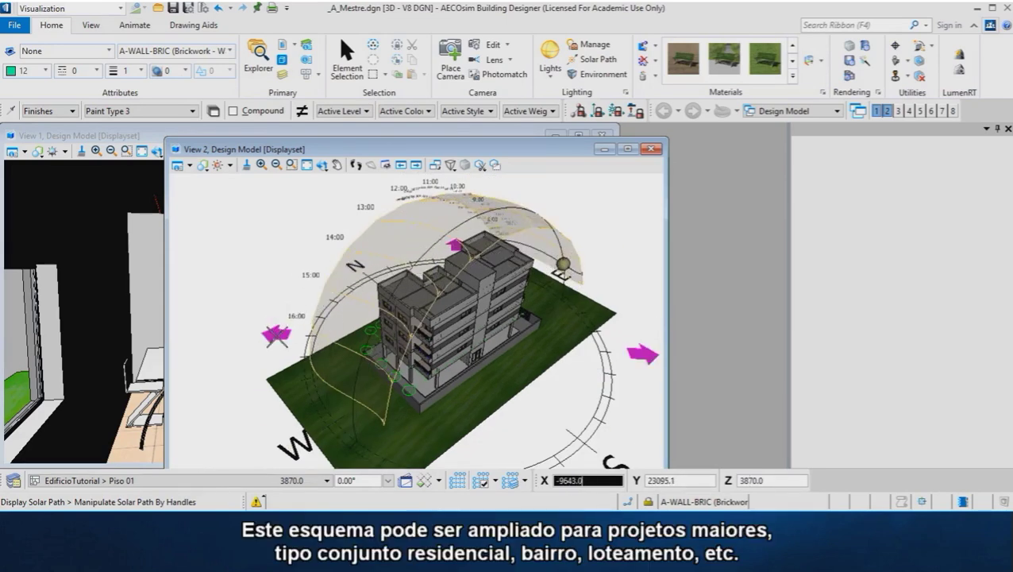
# Rotate the compass and sun dome orientation around the building
pyautogui.moveTo(272, 333); pyautogui.dragTo(238, 322)
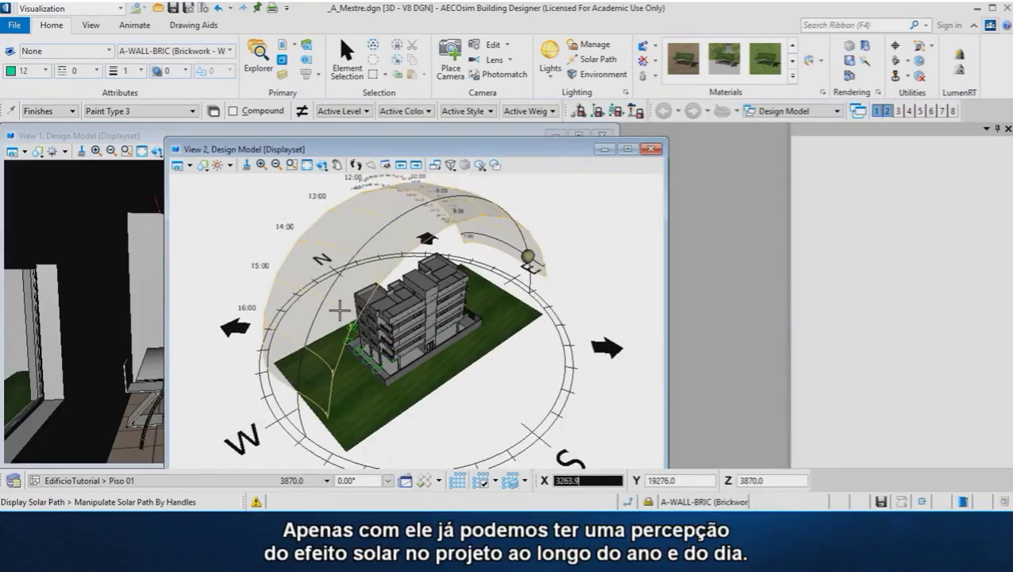
pyautogui.moveTo(341, 310); pyautogui.dragTo(282, 326)
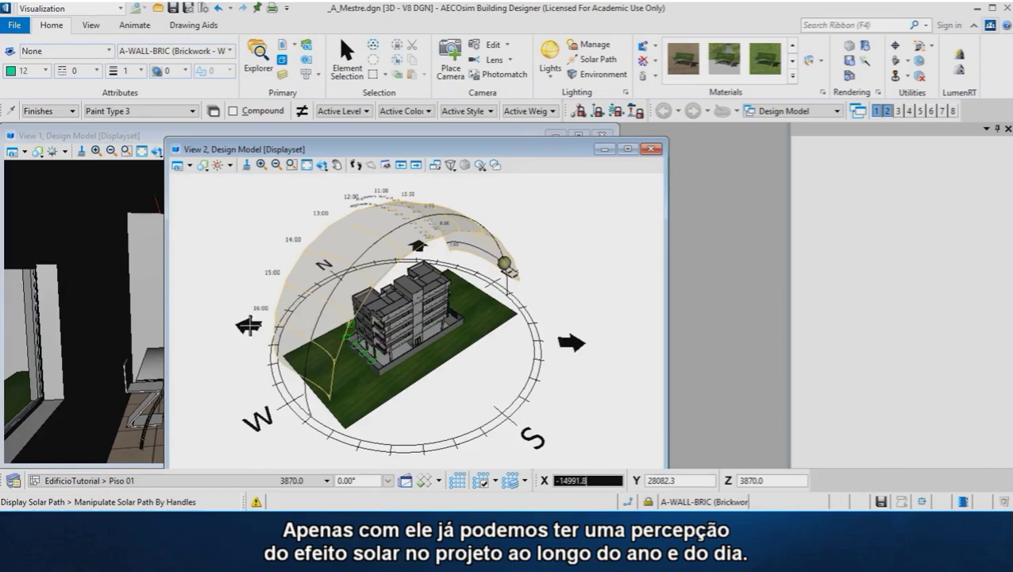
pyautogui.click(253, 325)
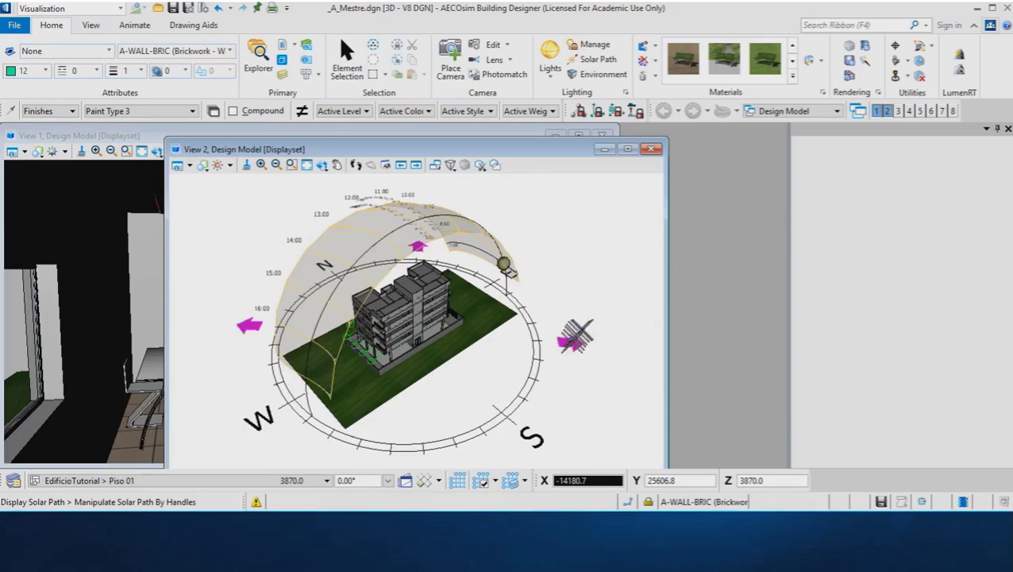
pyautogui.click(575, 335)
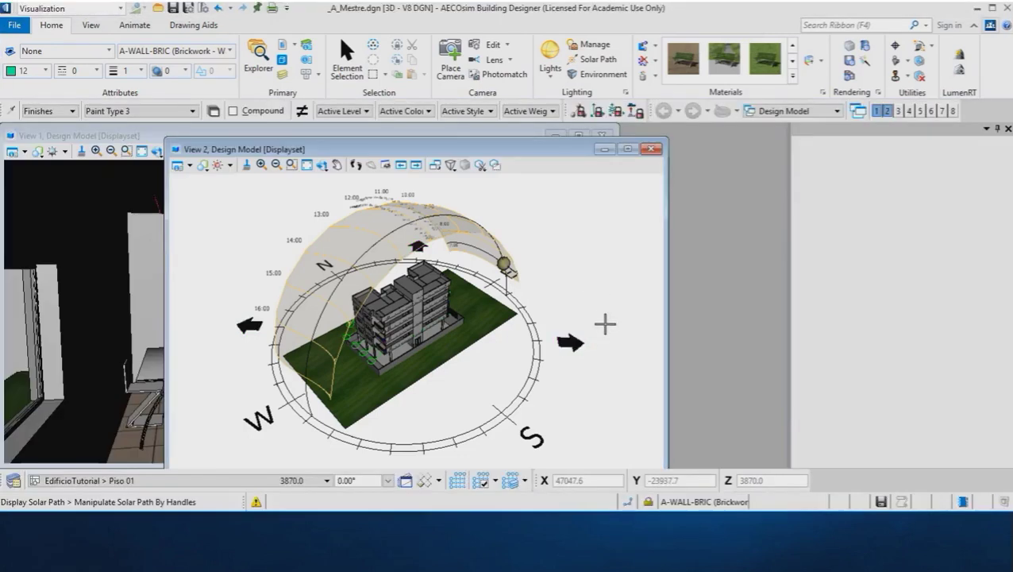
# Orbit the model until north points upper right and move the sun to mid-morning
pyautogui.keyDown('shift'); pyautogui.moveTo(602, 322); pyautogui.dragTo(544, 428, button='middle'); pyautogui.keyUp('shift')
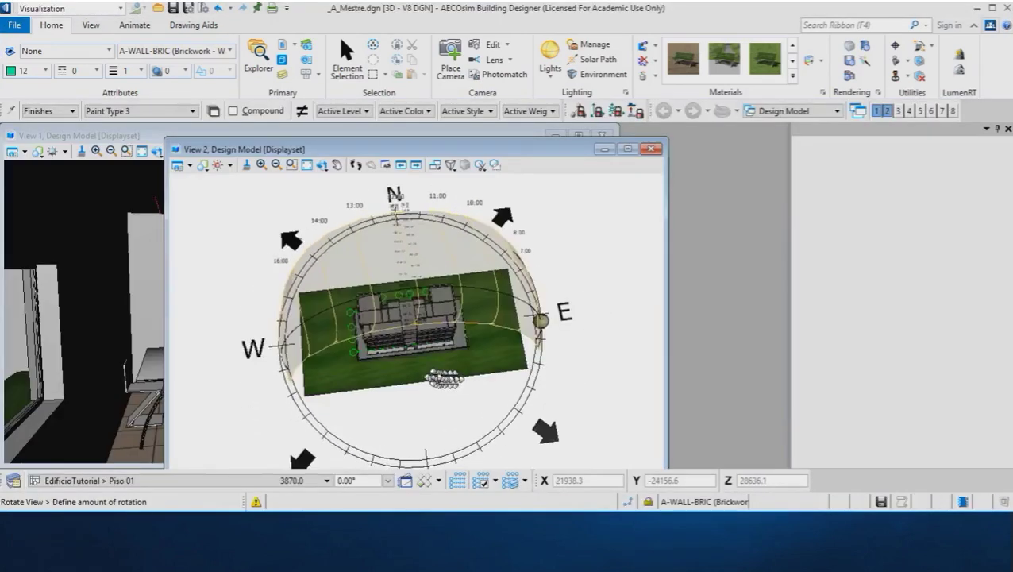
pyautogui.keyDown('shift'); pyautogui.moveTo(393, 361); pyautogui.dragTo(362, 342, button='middle'); pyautogui.keyUp('shift')
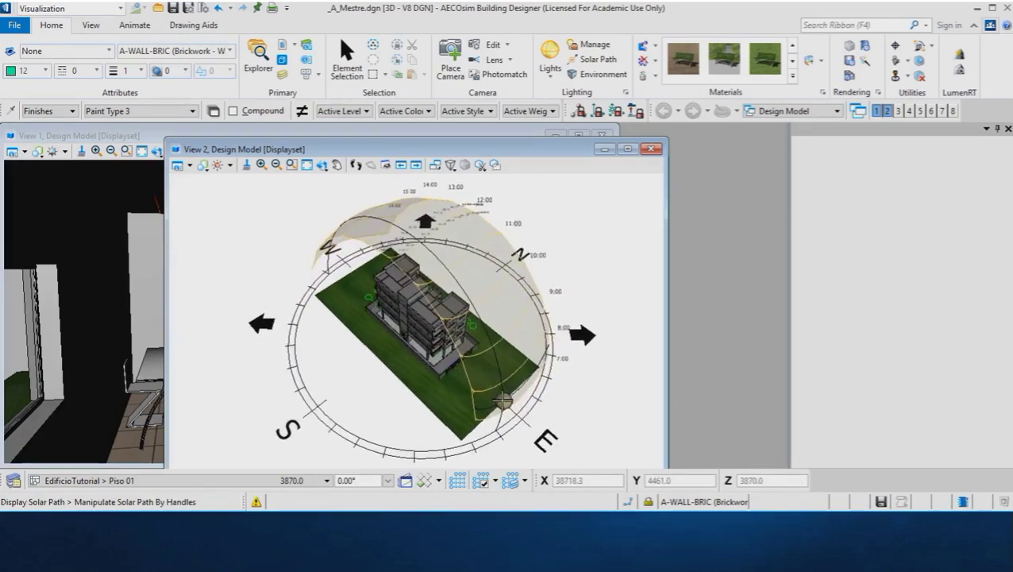
pyautogui.moveTo(503, 402)
pyautogui.mouseDown()
pyautogui.moveTo(537, 385)
pyautogui.moveTo(545, 362)
pyautogui.moveTo(527, 335)
pyautogui.moveTo(450, 322)
pyautogui.moveTo(464, 232)
pyautogui.moveTo(486, 287)
pyautogui.mouseUp()
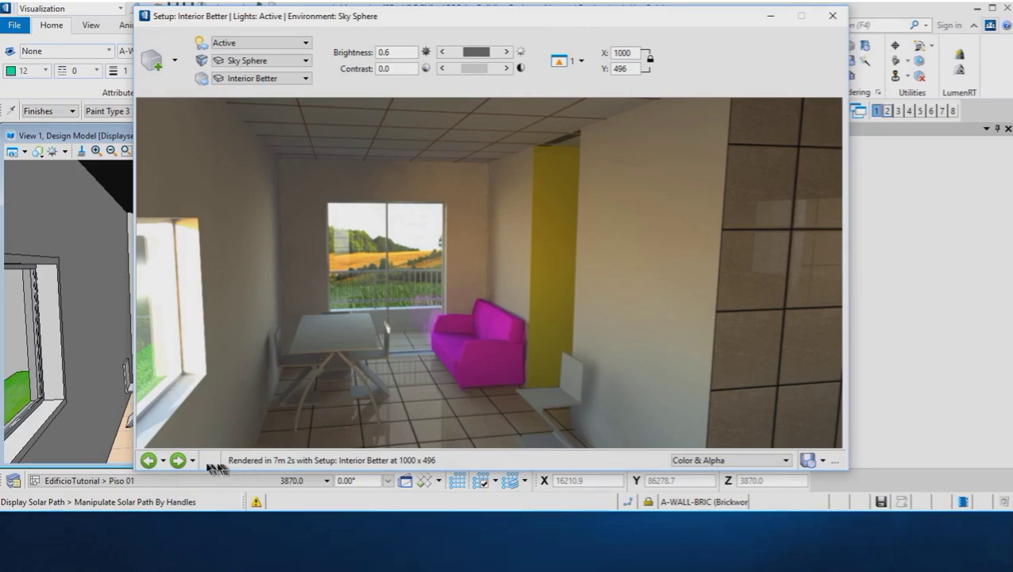
# Step through the stored interior renders to the afternoon and evening ones, then close the render window
pyautogui.click(178, 460)
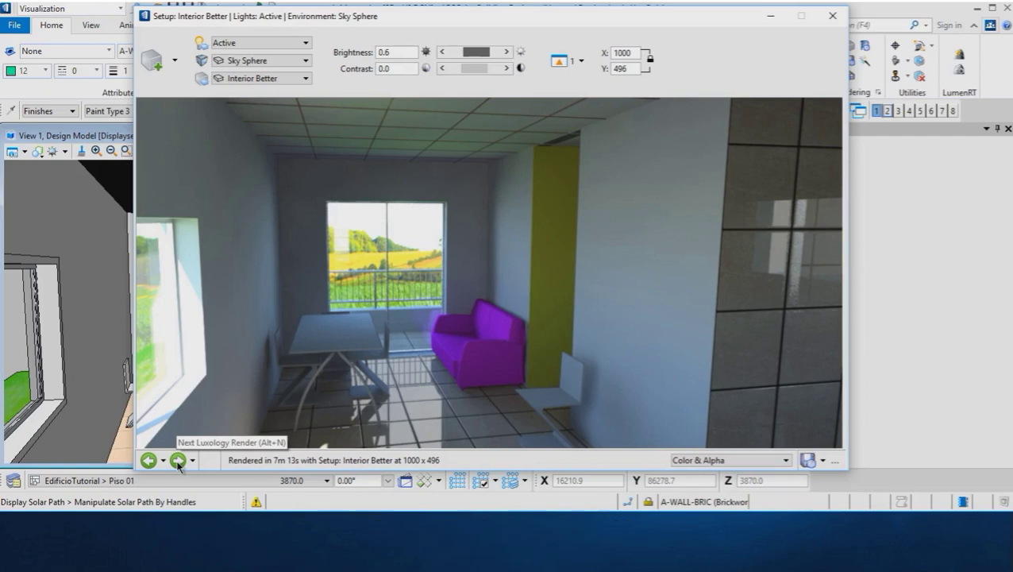
pyautogui.click(179, 462)
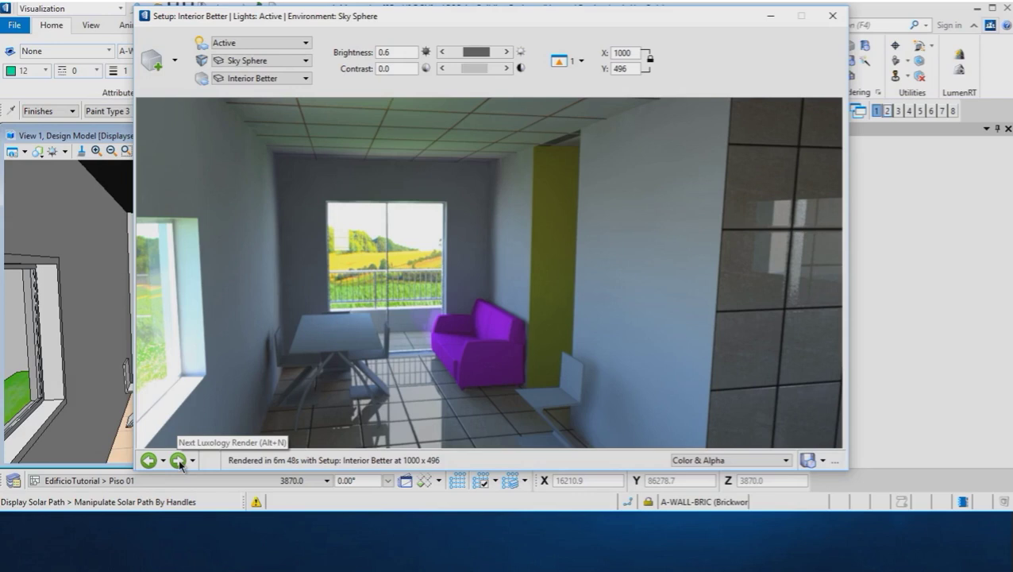
pyautogui.click(178, 461)
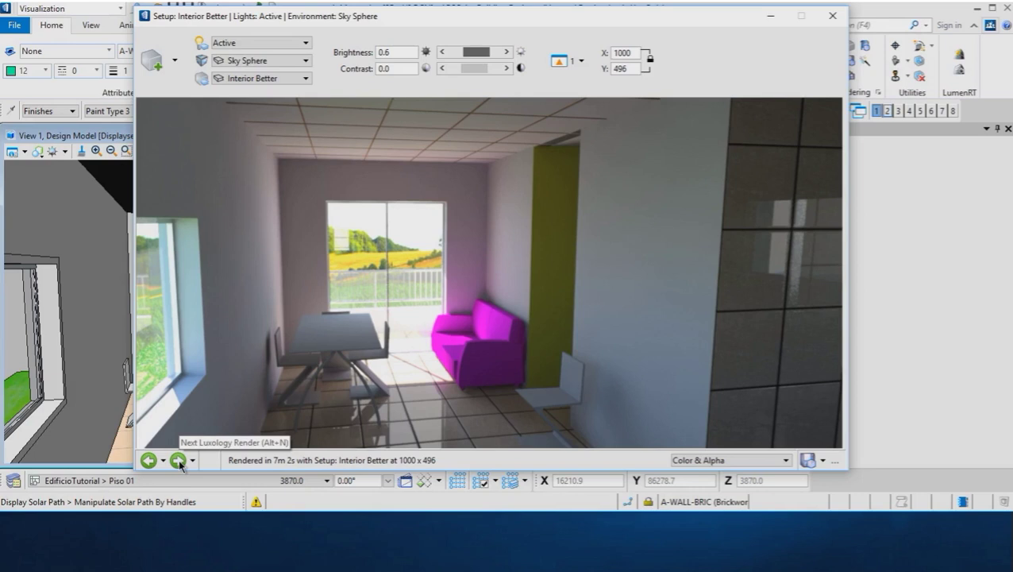
pyautogui.click(179, 461)
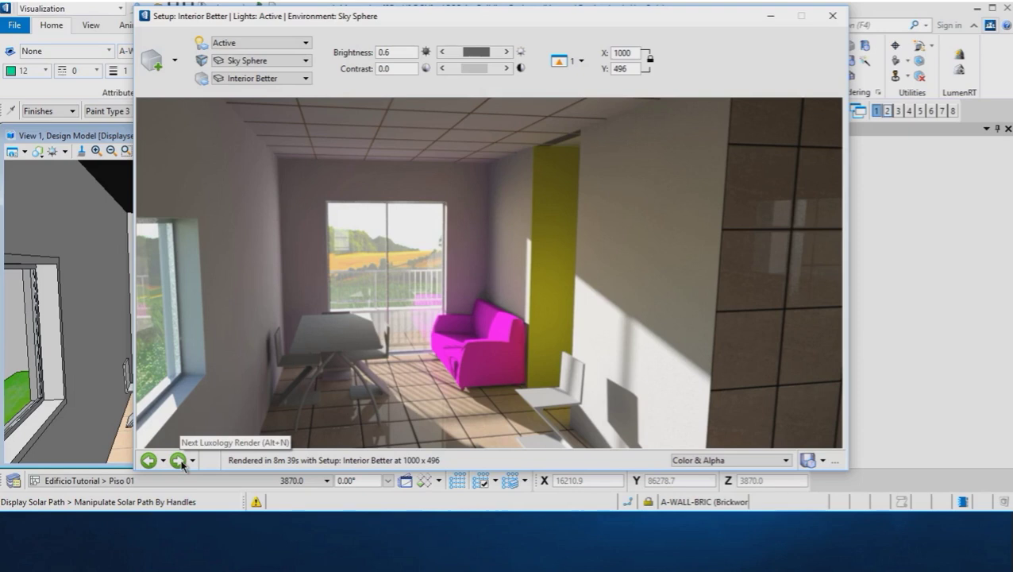
pyautogui.click(179, 460)
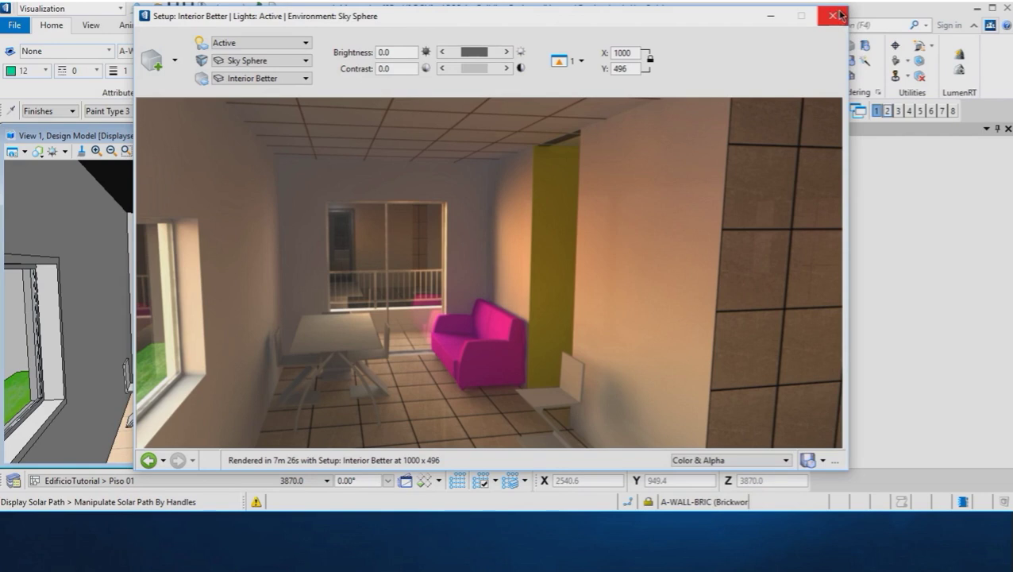
pyautogui.click(839, 15)
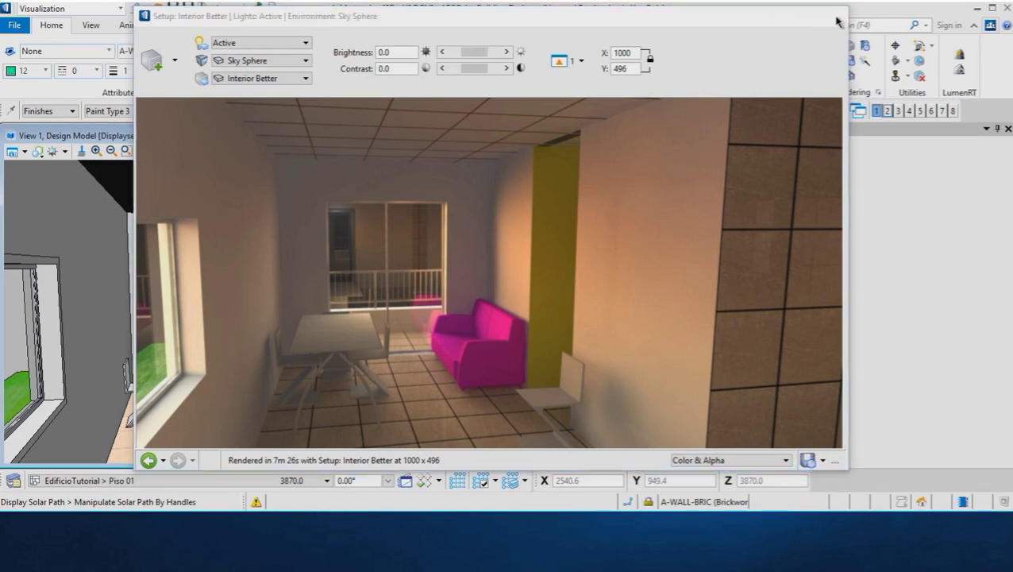
pyautogui.click(833, 15)
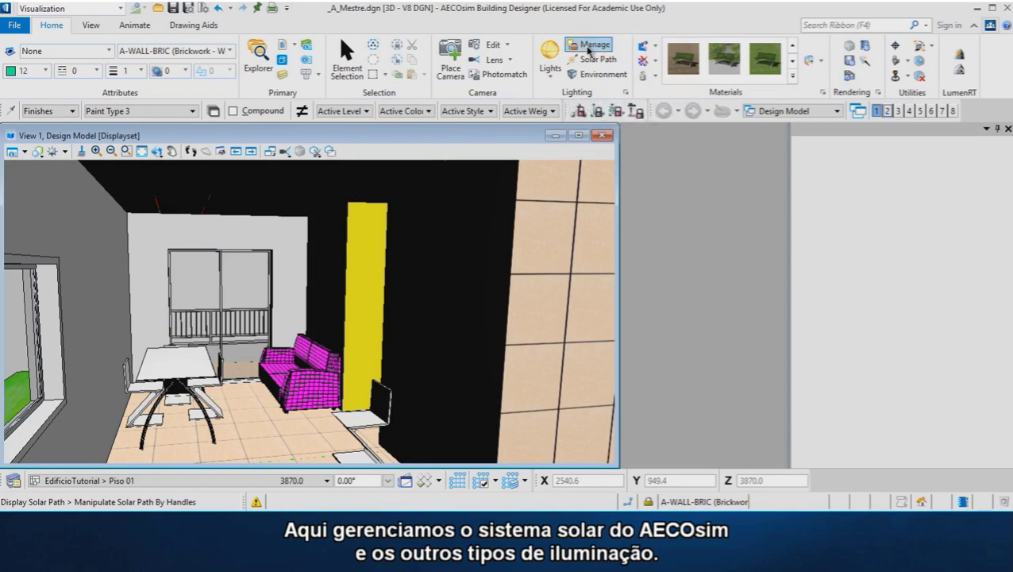
# Show the Solar light's position in Light Manager and try the Google Earth and KML location options
pyautogui.click(589, 46)
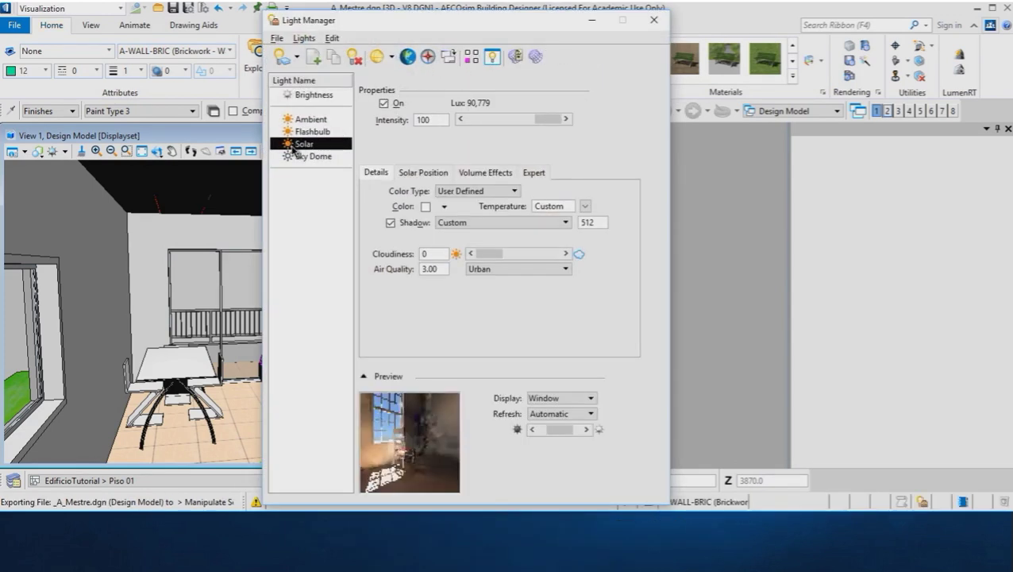
pyautogui.click(425, 174)
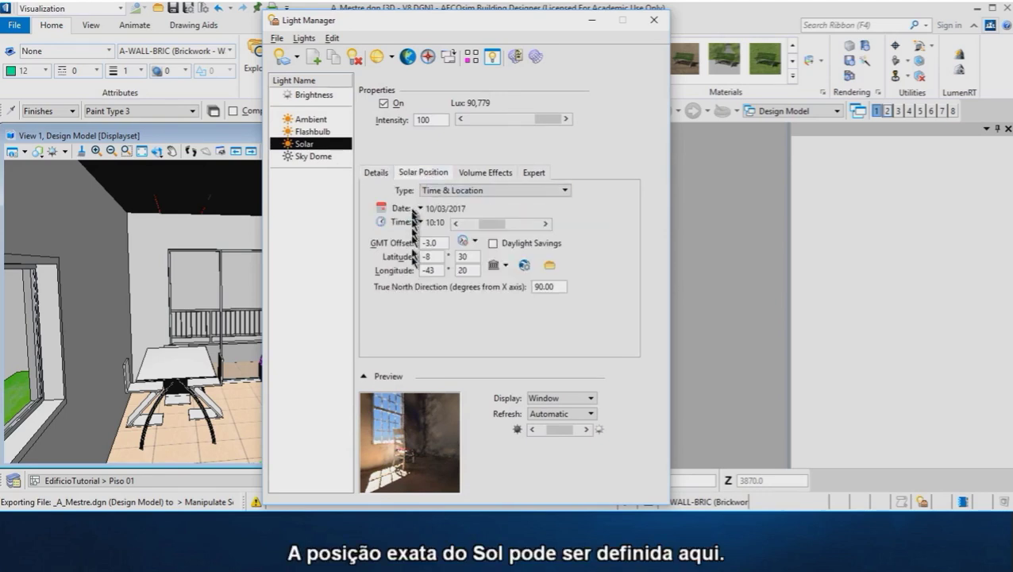
pyautogui.click(525, 267)
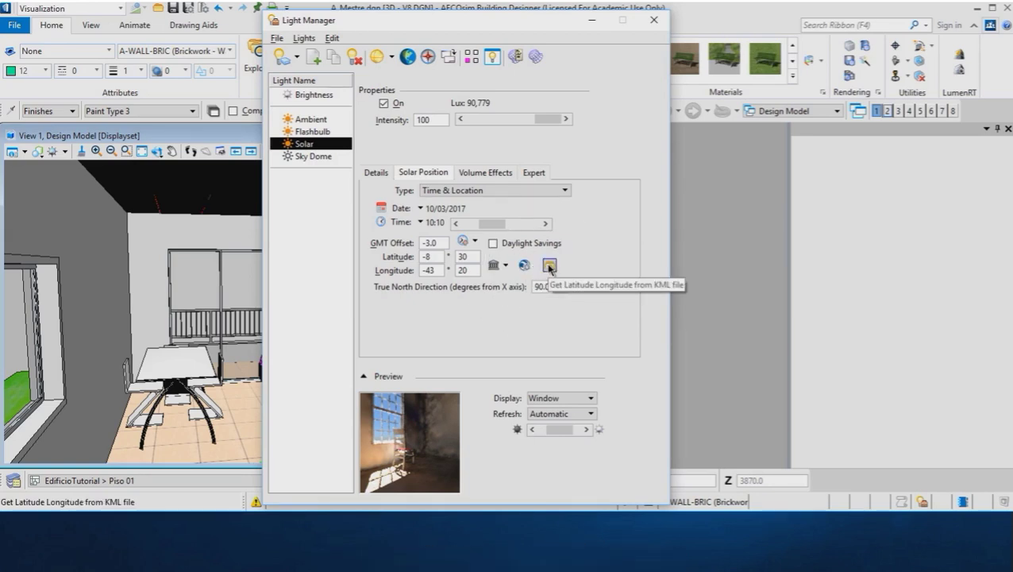
pyautogui.click(549, 266)
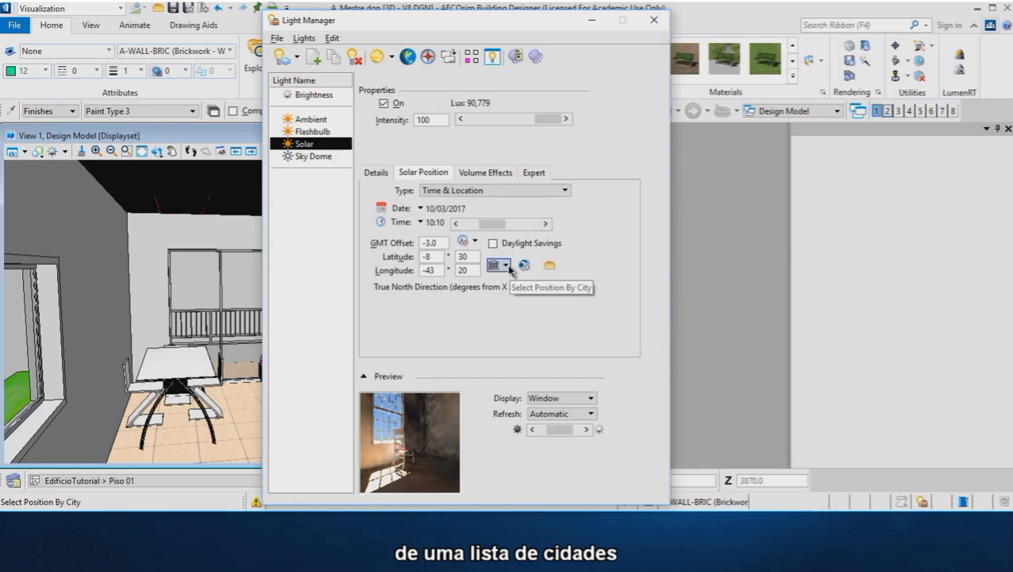
# Scroll through the city list and dismiss it without choosing a city
pyautogui.click(509, 268)
pyautogui.scroll(-3, 537, 332)
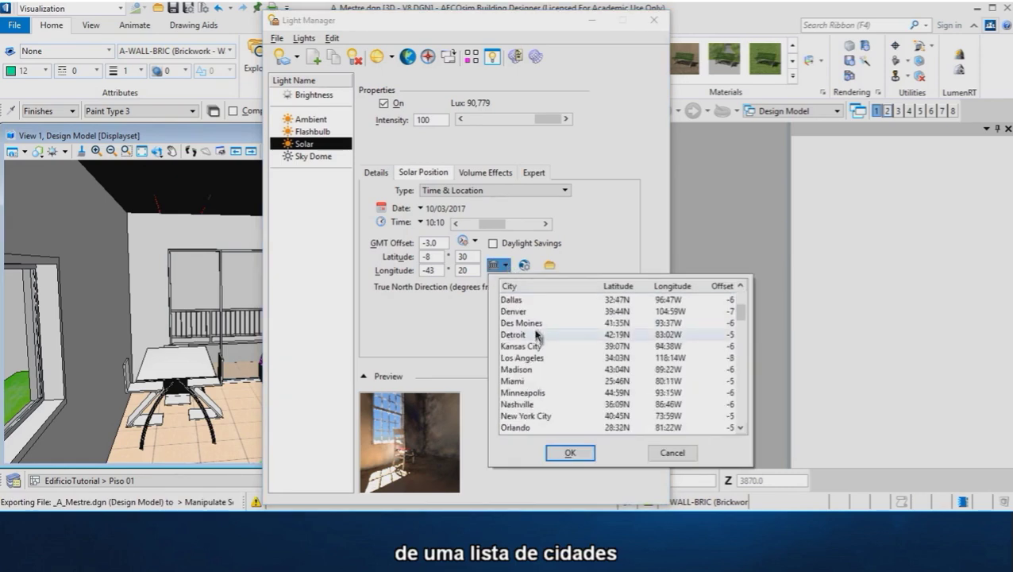
pyautogui.scroll(-4, 537, 329)
pyautogui.scroll(-4, 538, 331)
pyautogui.scroll(-4, 538, 330)
pyautogui.scroll(-4, 537, 331)
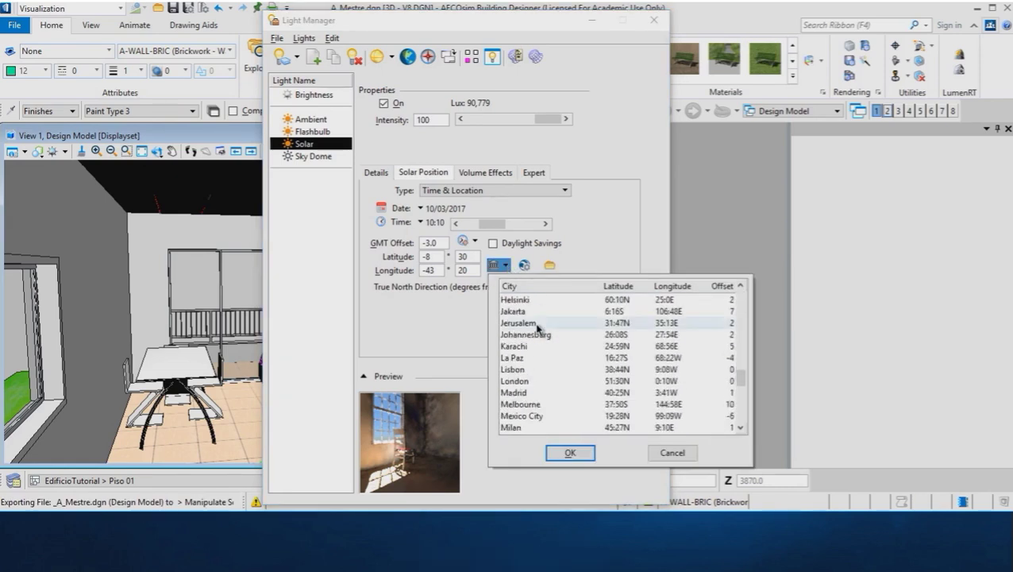
pyautogui.scroll(-4, 538, 329)
pyautogui.scroll(-2, 538, 329)
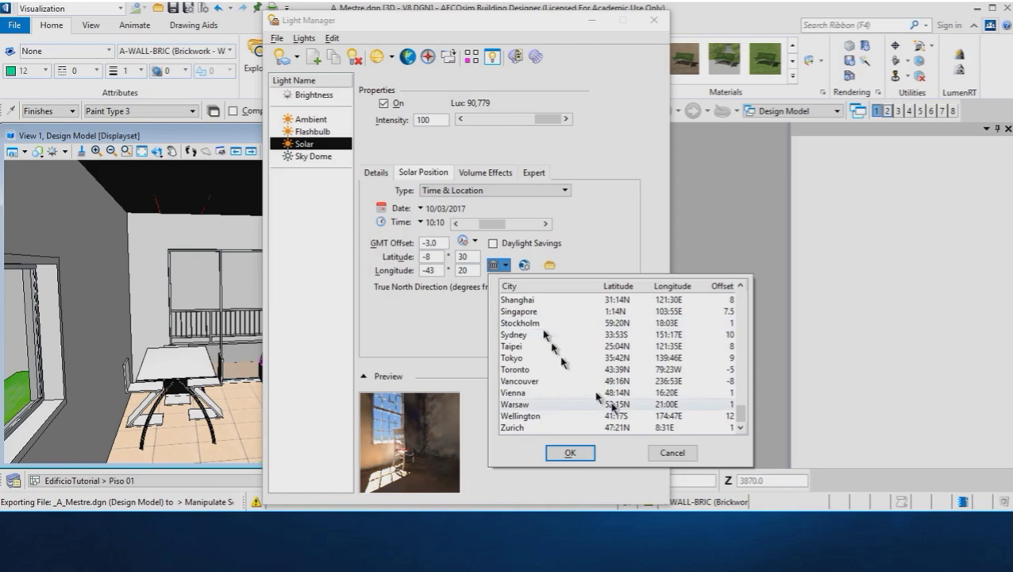
pyautogui.click(671, 451)
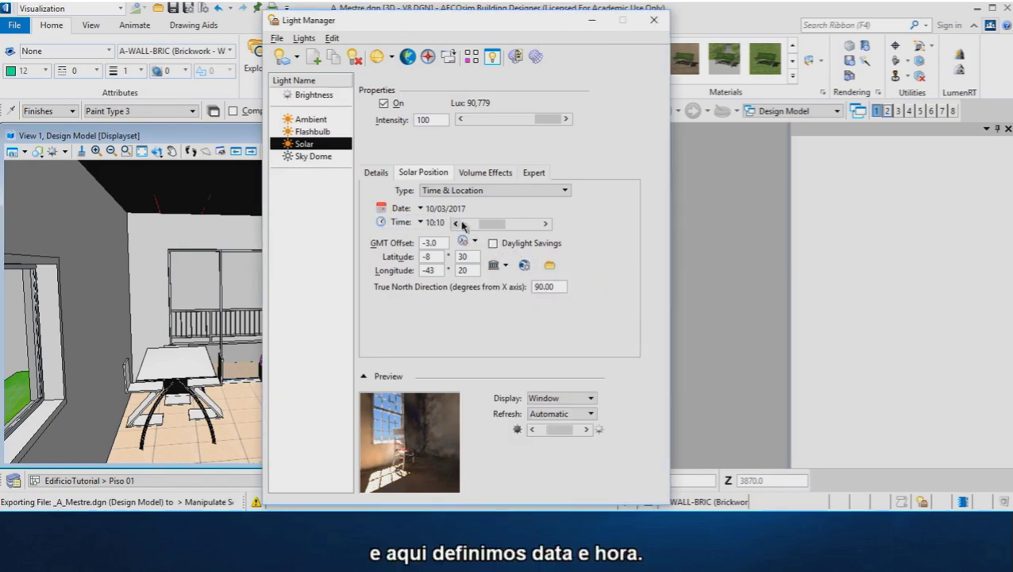
# Switch the solar position type to Direction (azimuth 82.547, altitude 61.433) and close Light Manager
pyautogui.click(400, 209)
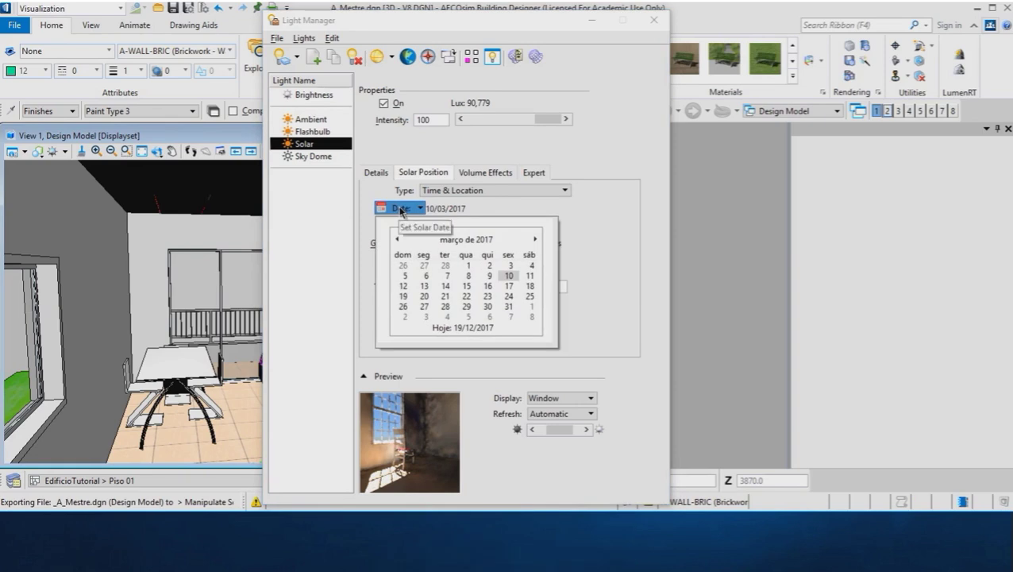
pyautogui.click(505, 193)
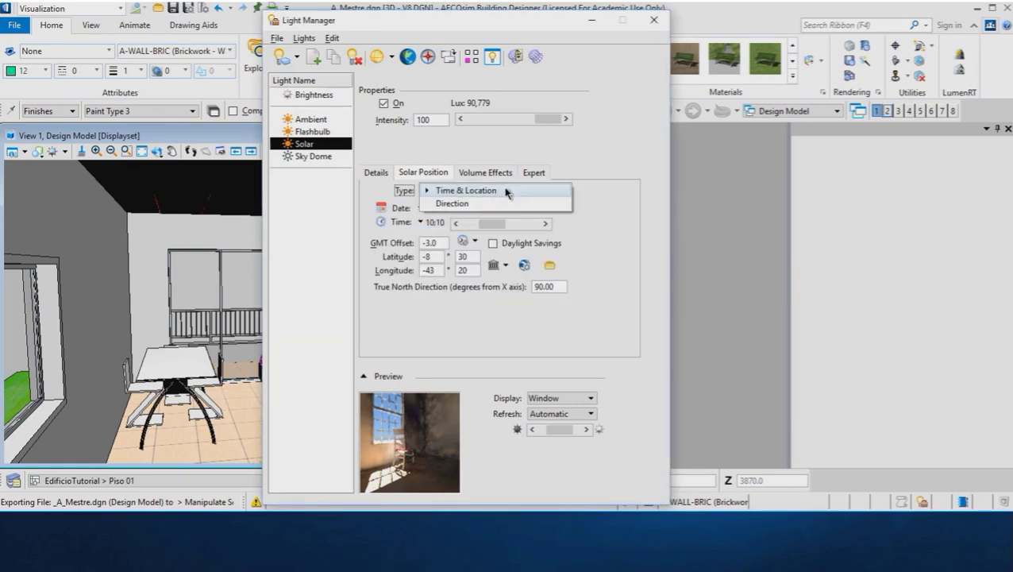
pyautogui.click(457, 204)
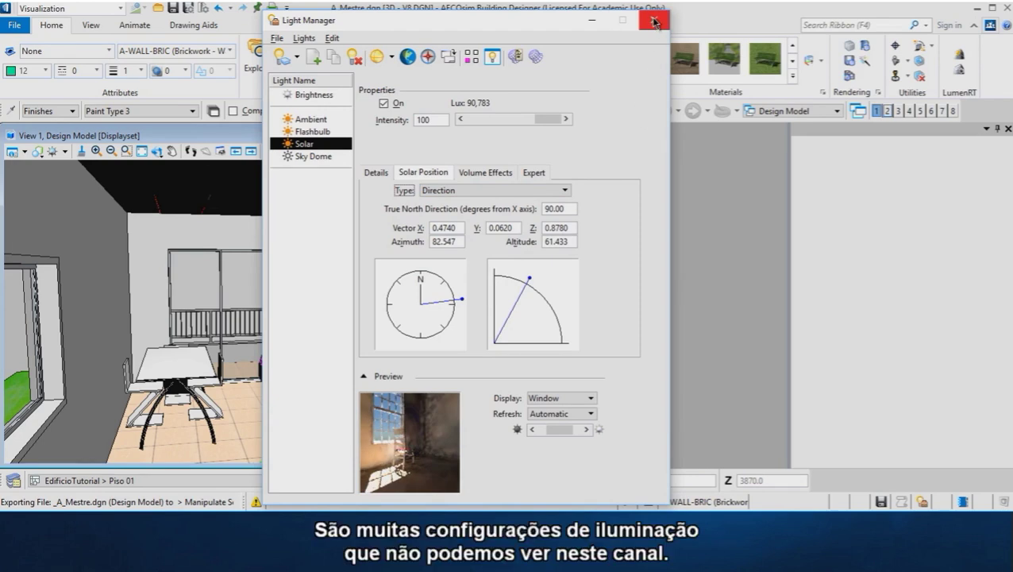
pyautogui.click(655, 23)
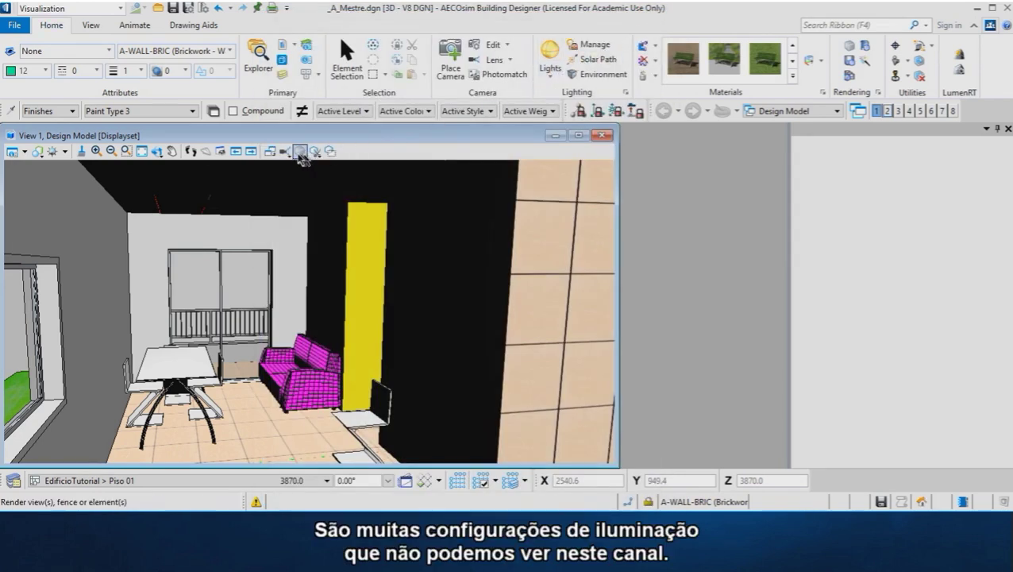
# Open the Luxology render window for the view and move it toward the upper left
pyautogui.click(301, 153)
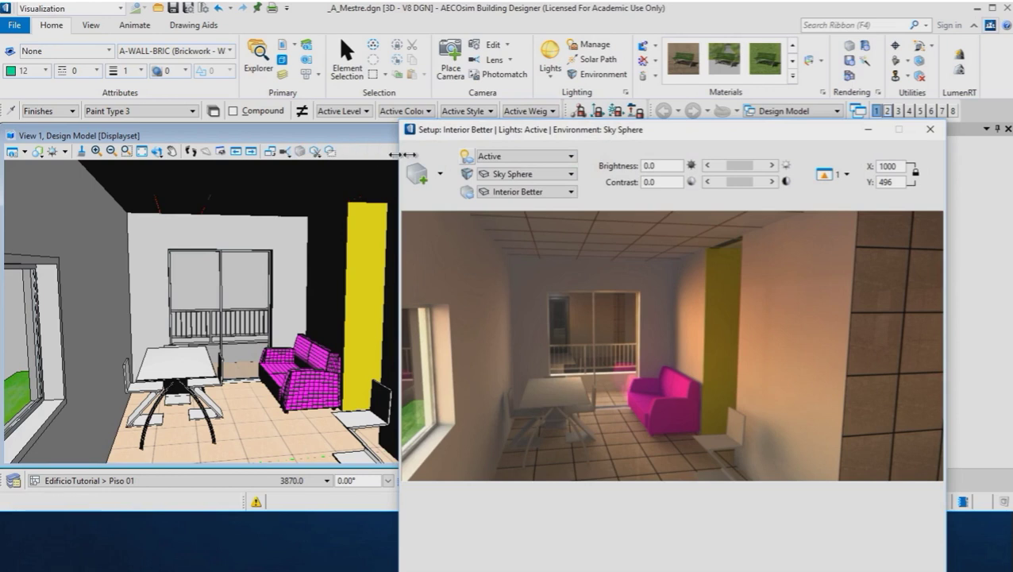
pyautogui.moveTo(679, 131)
pyautogui.mouseDown()
pyautogui.moveTo(579, 68)
pyautogui.moveTo(497, 34)
pyautogui.mouseUp()
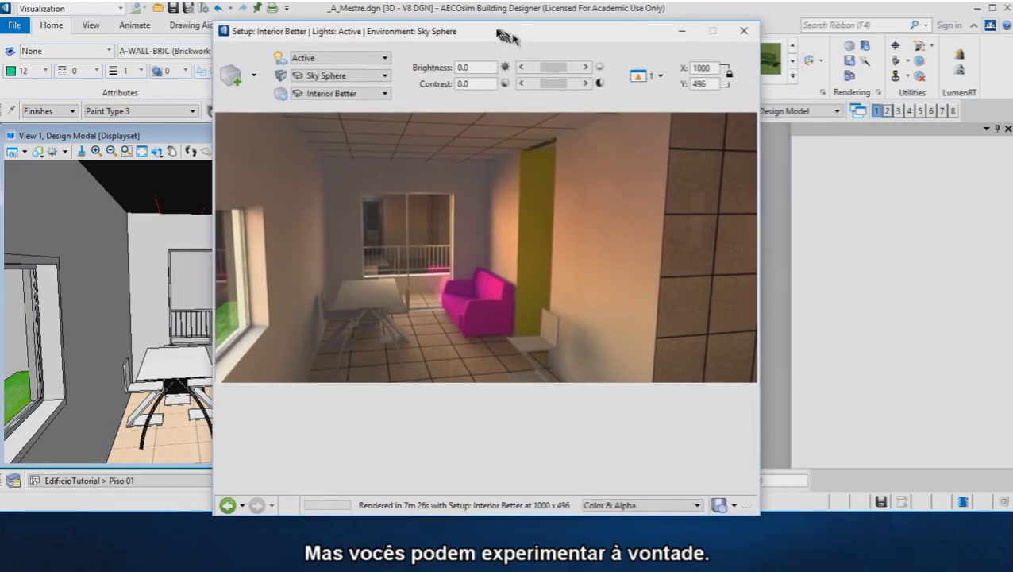